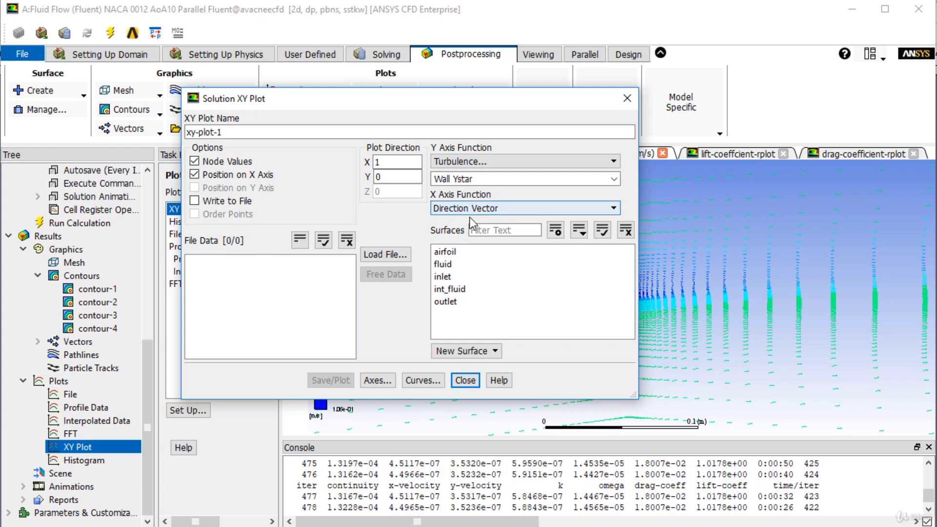
Plot Wall Ystar against position for the airfoil surface and move the plot dialog clear of the graph.
left_click(458, 253)
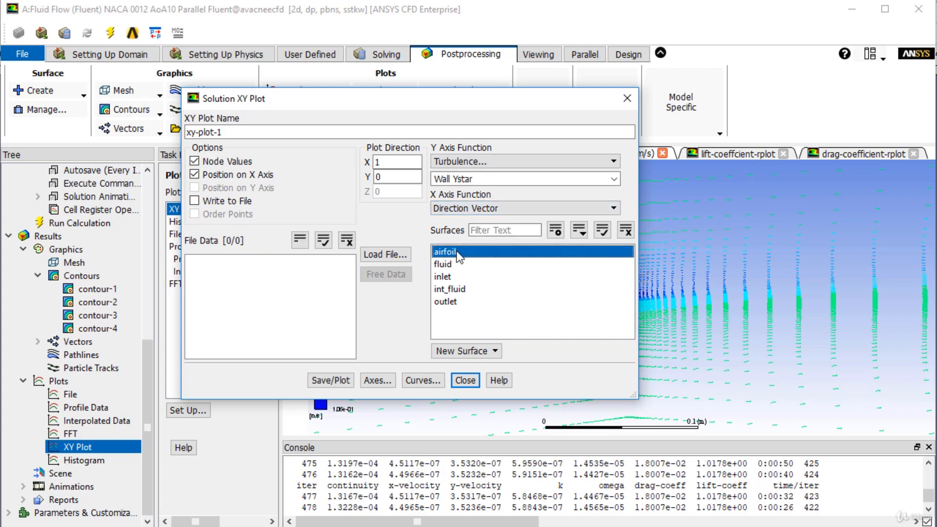
left_click(339, 380)
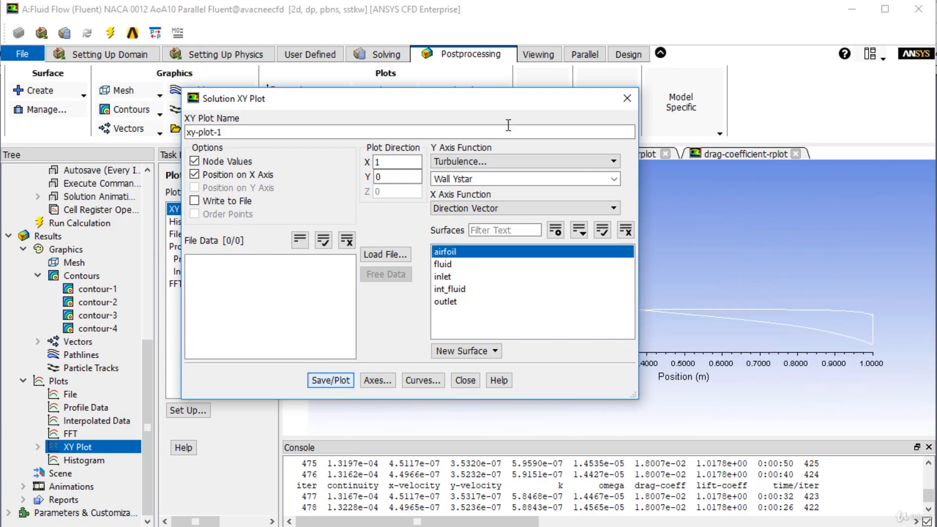
left_click_drag(541, 101, 320, 32)
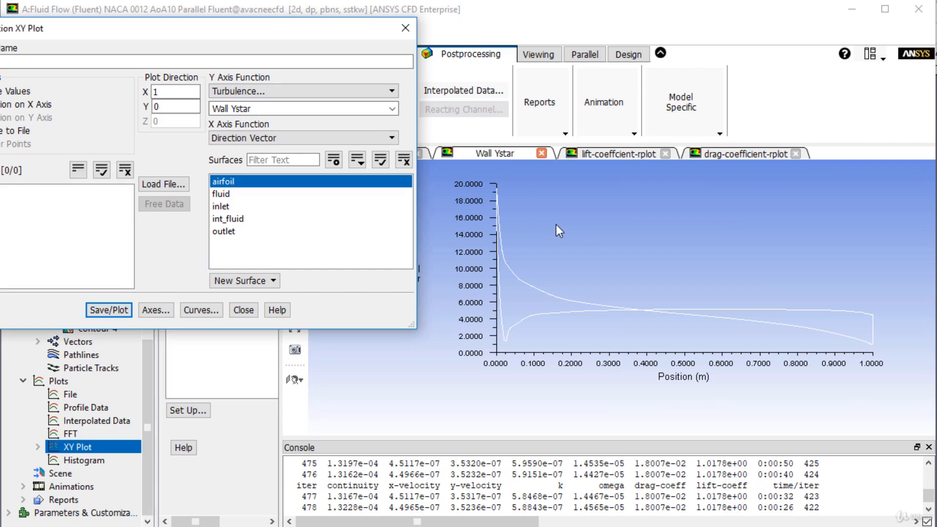
Set the marker symbol of curve 0 to * and redraw the Wall Ystar plot.
left_click(156, 310)
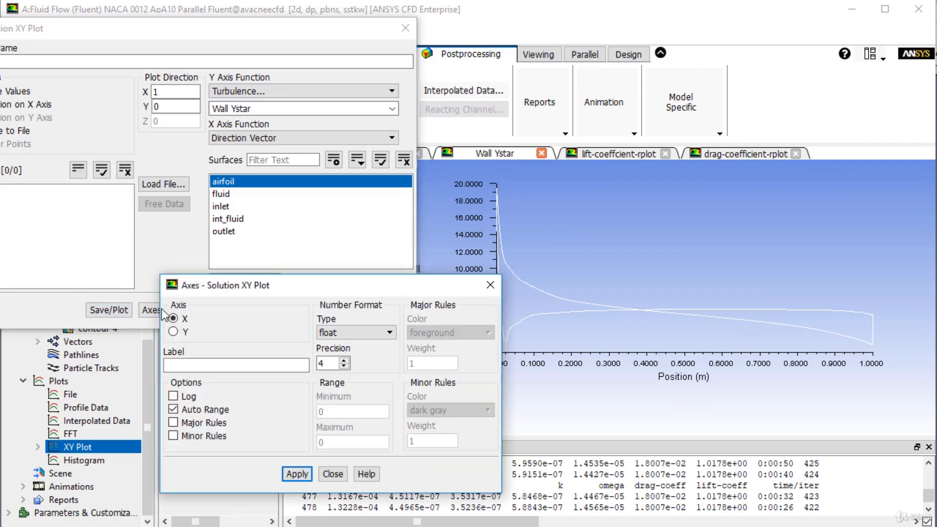
left_click_drag(309, 286, 327, 245)
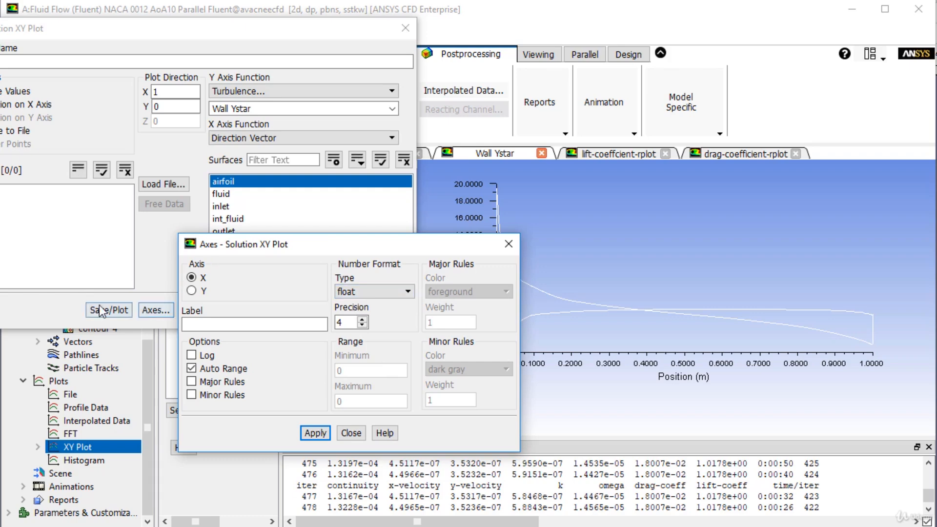
left_click_drag(336, 247, 482, 258)
left_click(193, 309)
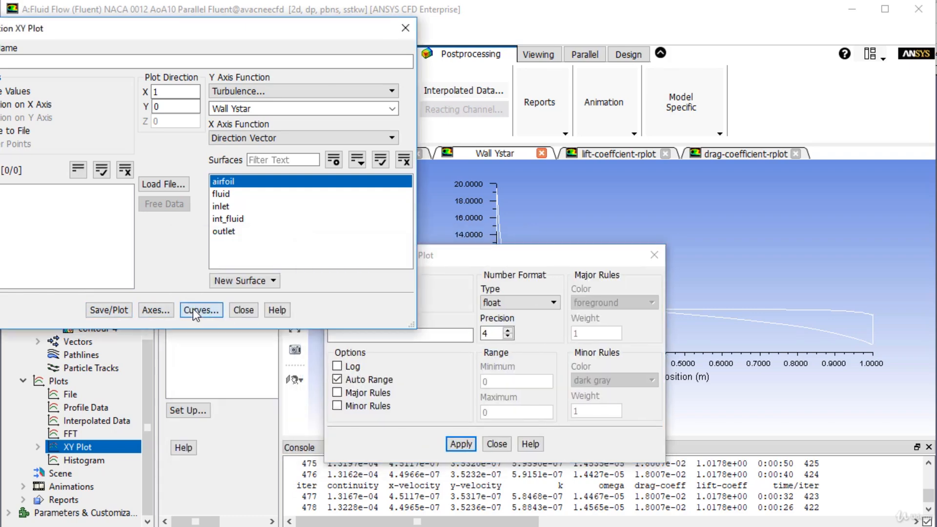
left_click(364, 334)
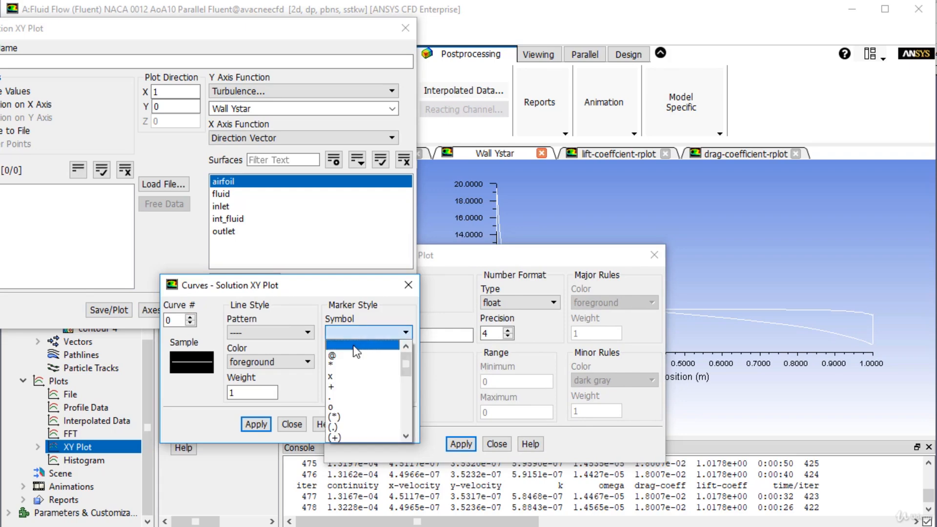
left_click(359, 364)
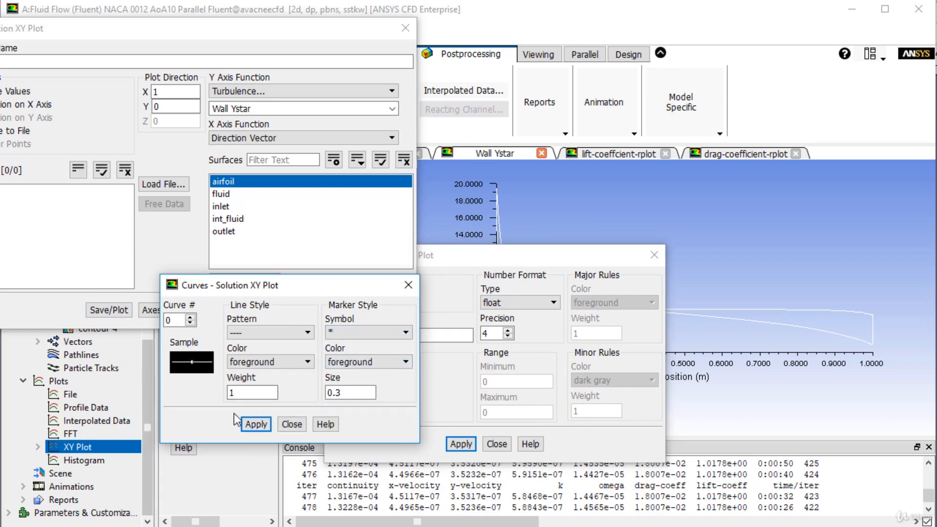
left_click(110, 311)
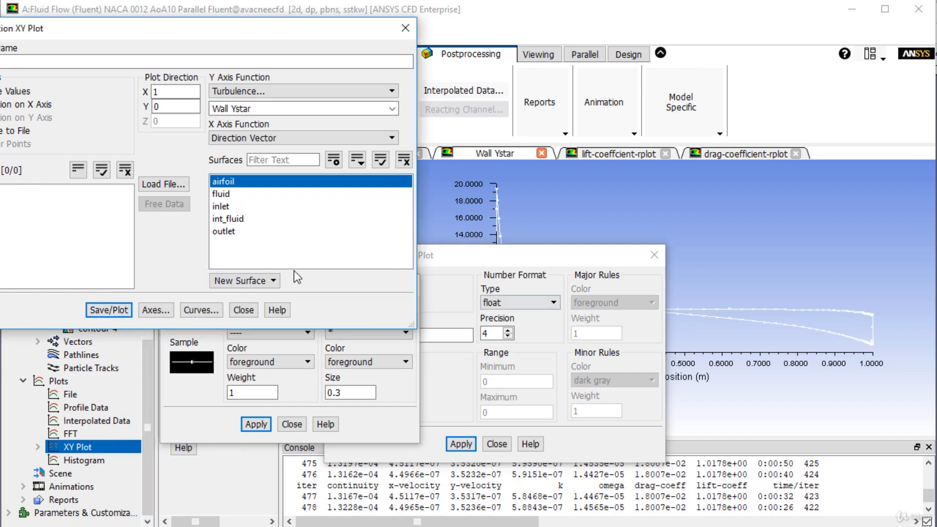
Set the line colour of curve 0 to blue and redraw the plot.
left_click(204, 406)
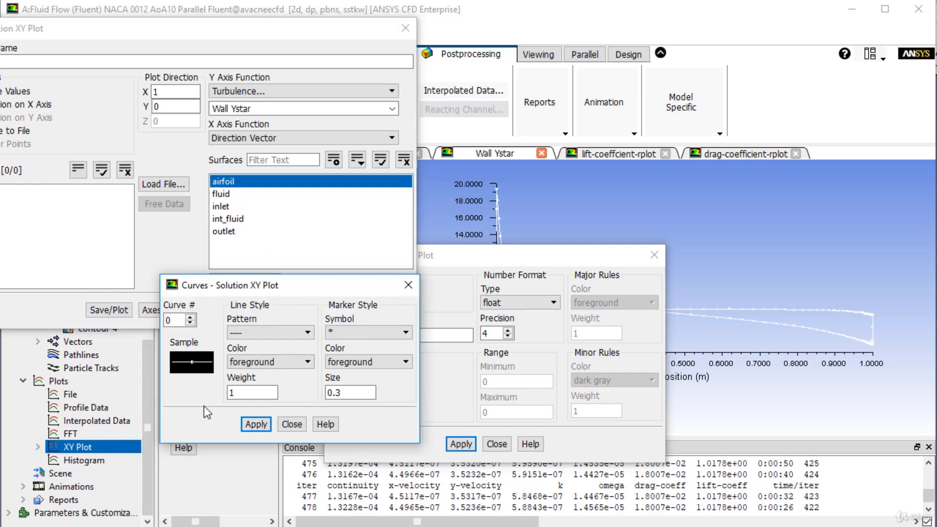
left_click(289, 363)
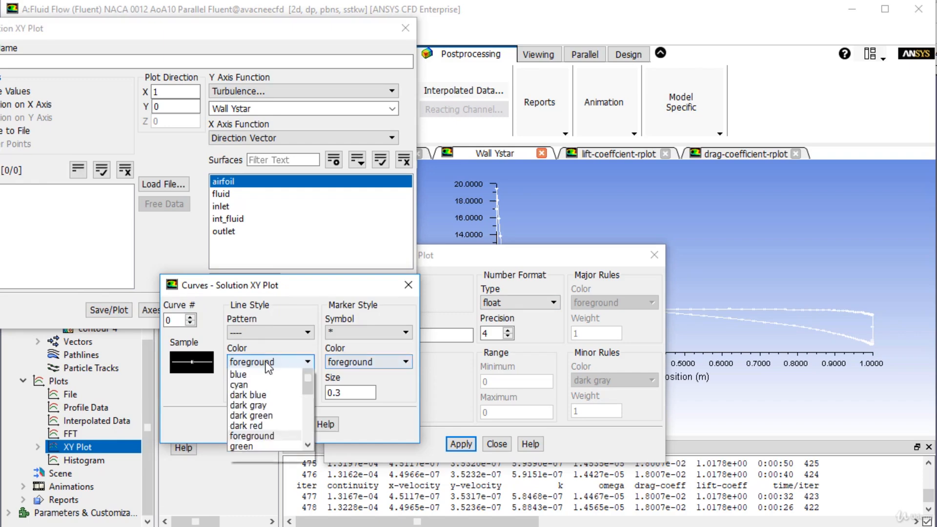
left_click(268, 391)
left_click(253, 423)
left_click(108, 310)
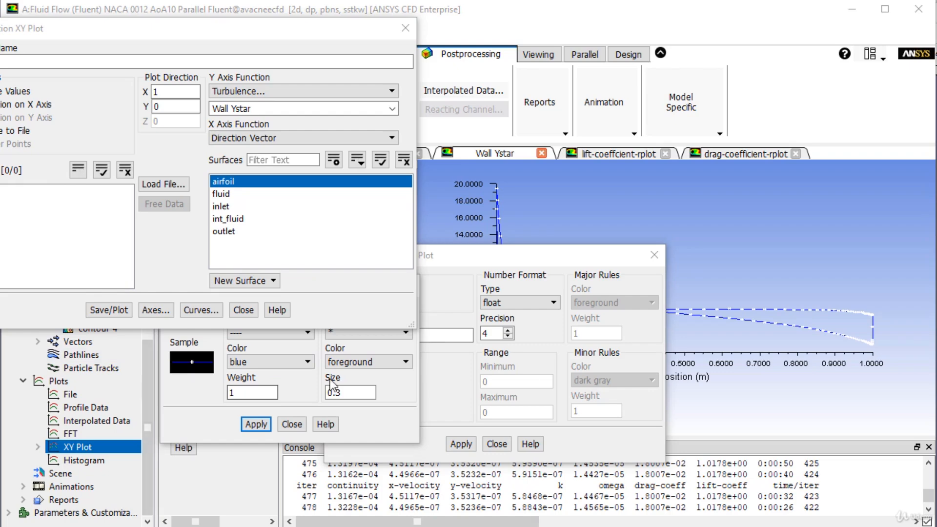
Set the marker colour of curve 0 to dark red and redraw the plot.
left_click(368, 362)
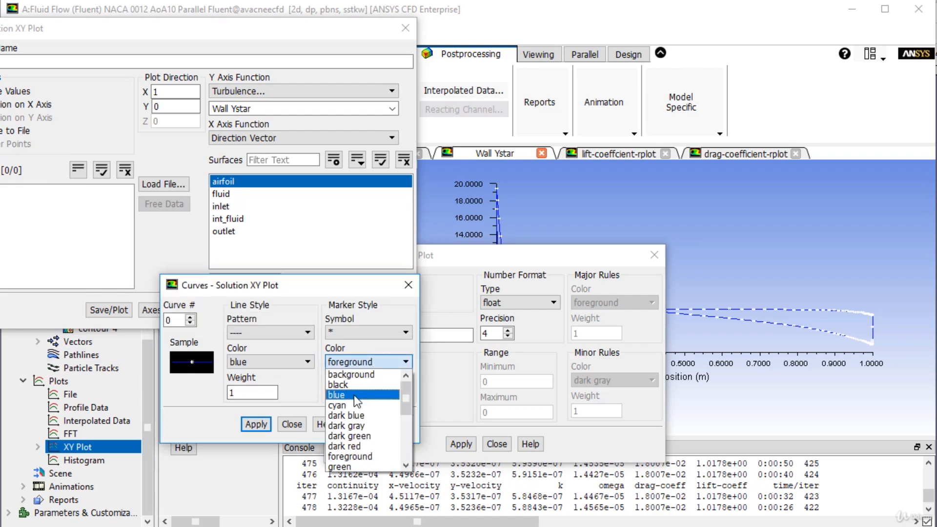
left_click(354, 394)
left_click(355, 362)
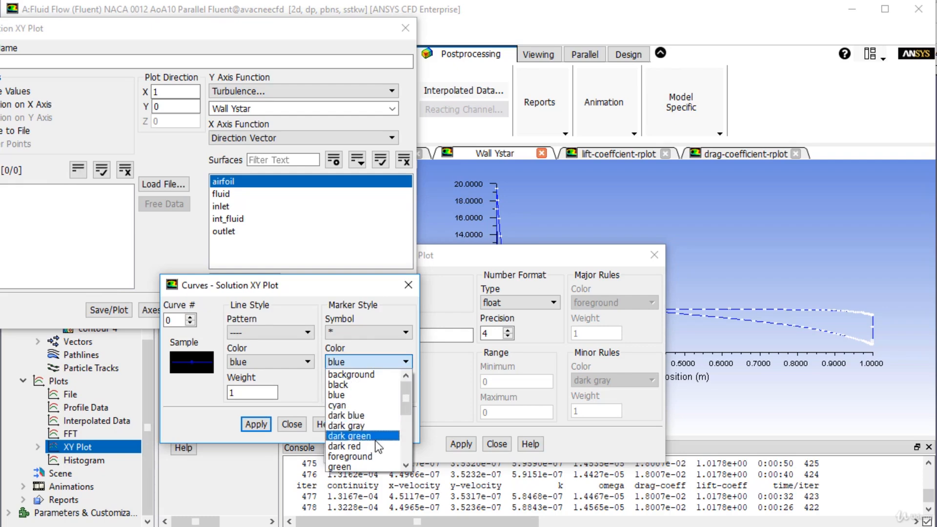
left_click(361, 446)
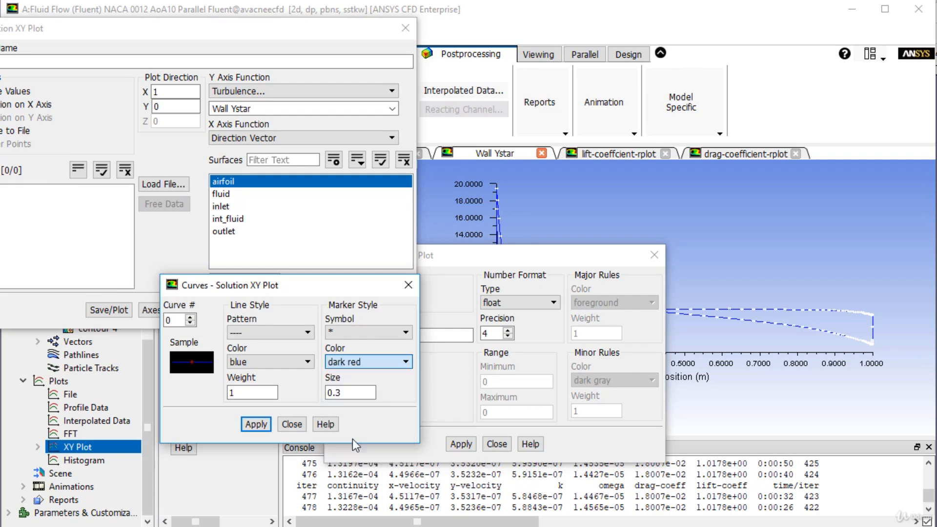
left_click(108, 311)
Change the X axis number format to general and redraw the Wall Ystar plot.
left_click(467, 280)
left_click_drag(522, 253, 619, 250)
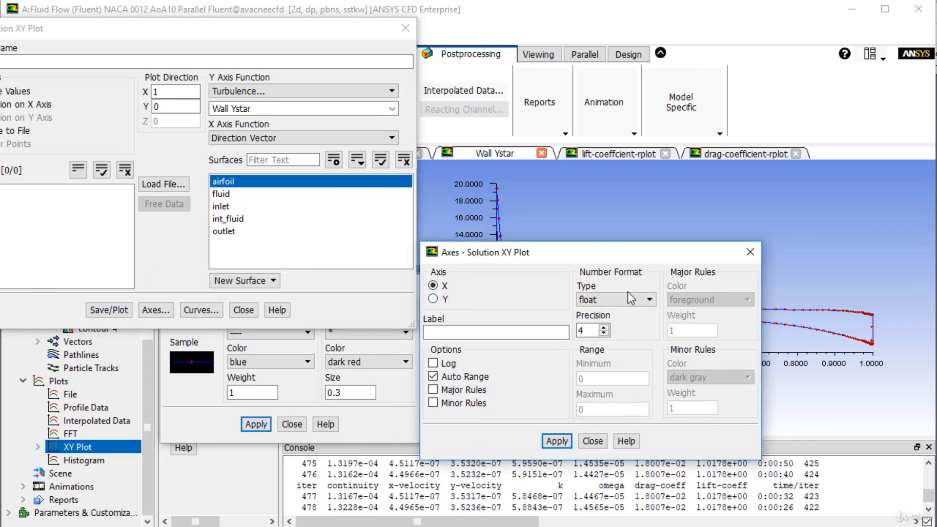
left_click_drag(584, 252, 335, 224)
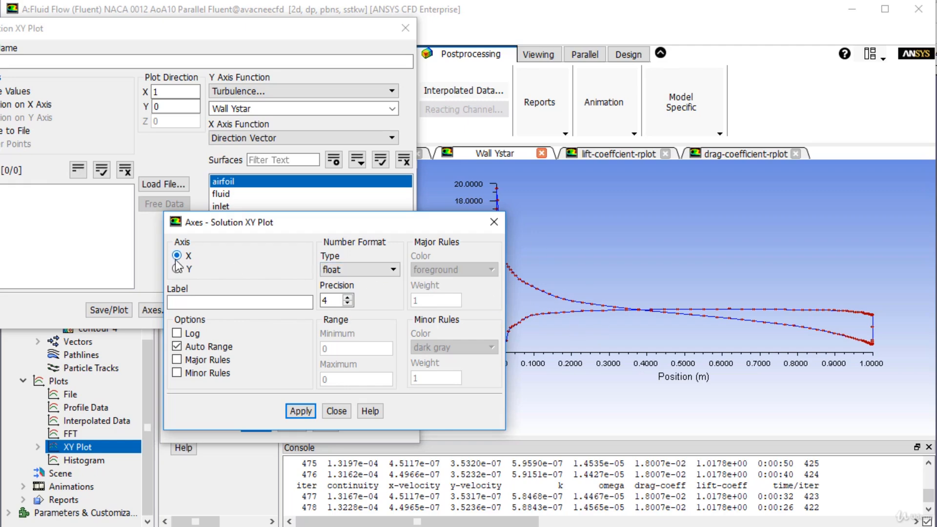
left_click(364, 272)
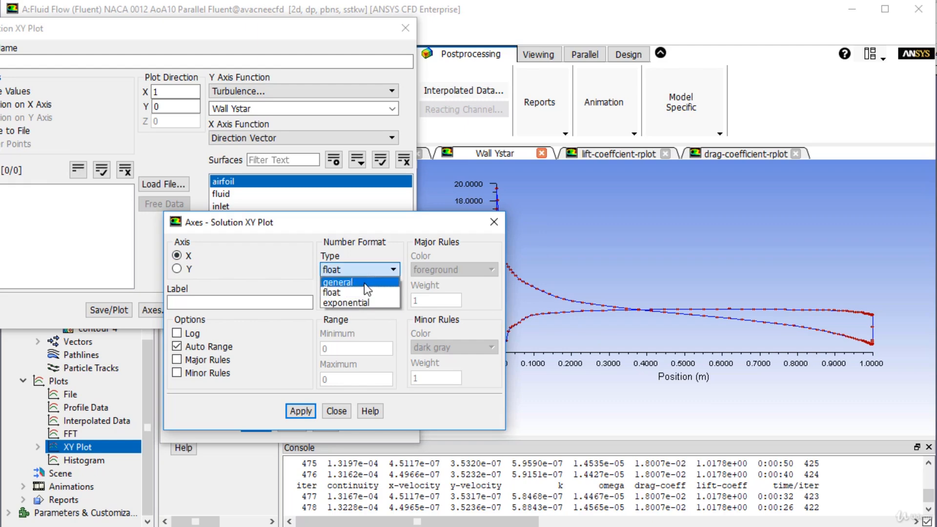
left_click(364, 284)
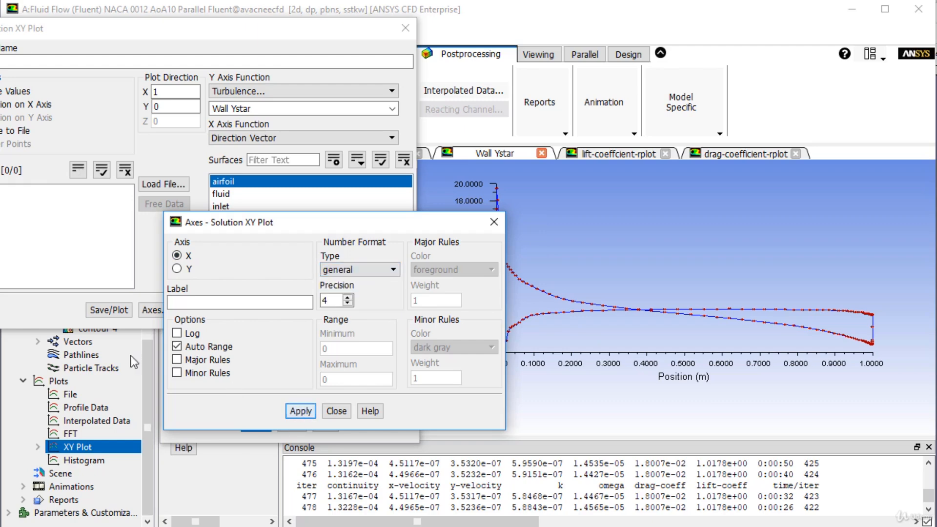
left_click(115, 311)
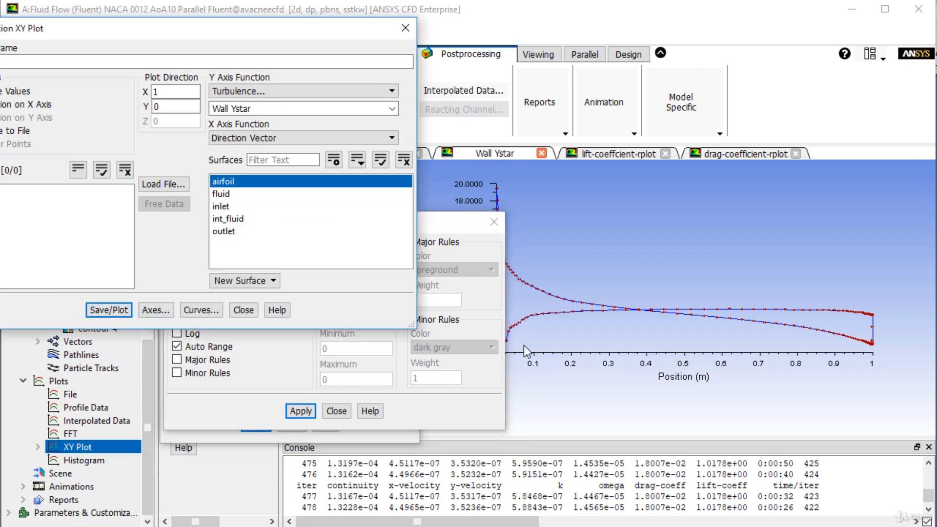
Change the Y axis number format to general and redraw the Wall Ystar plot.
left_click_drag(448, 222, 303, 226)
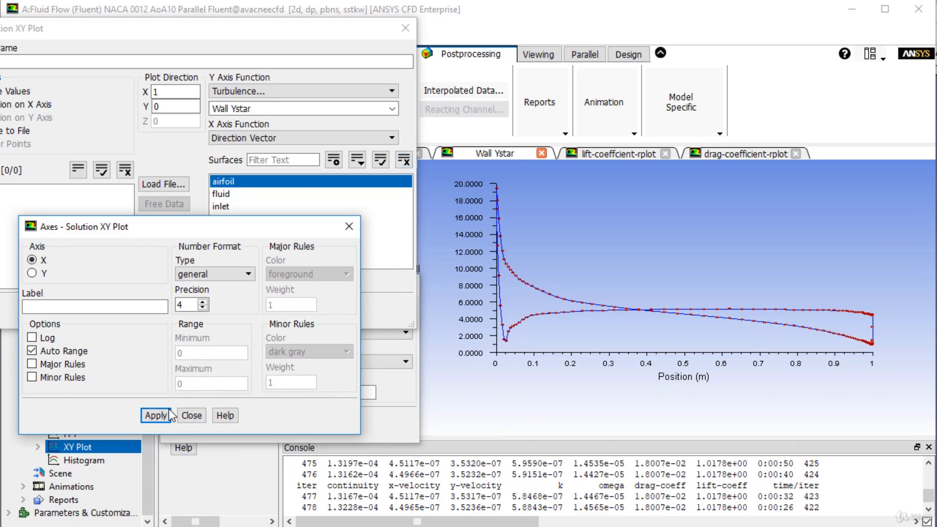
left_click(44, 273)
left_click(218, 278)
left_click(218, 285)
left_click(185, 417)
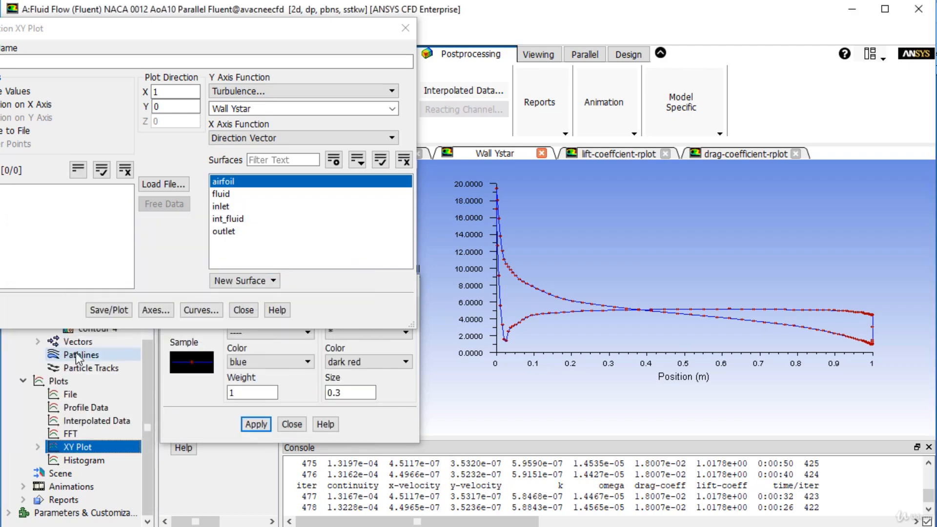
left_click(120, 311)
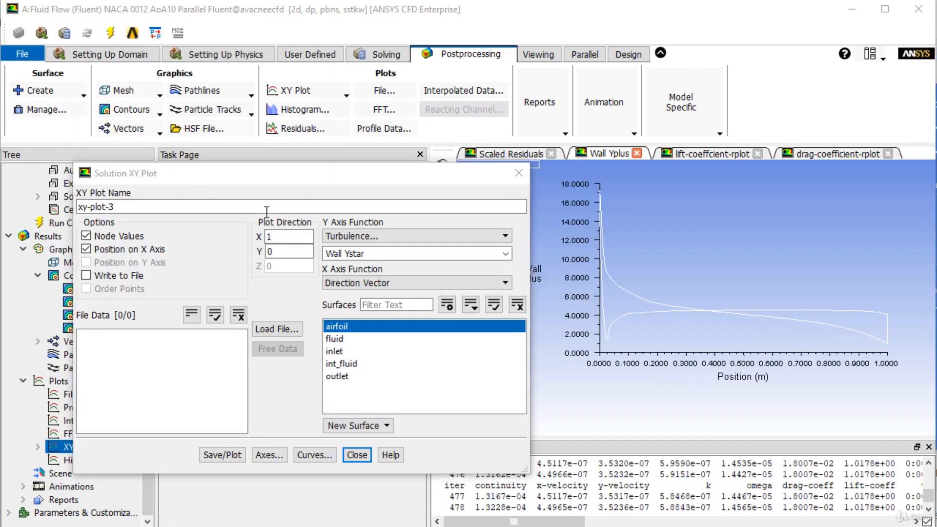
Set the Y axis function of xy-plot-3 to Wall Yplus and plot it for the airfoil surface.
left_click(505, 254)
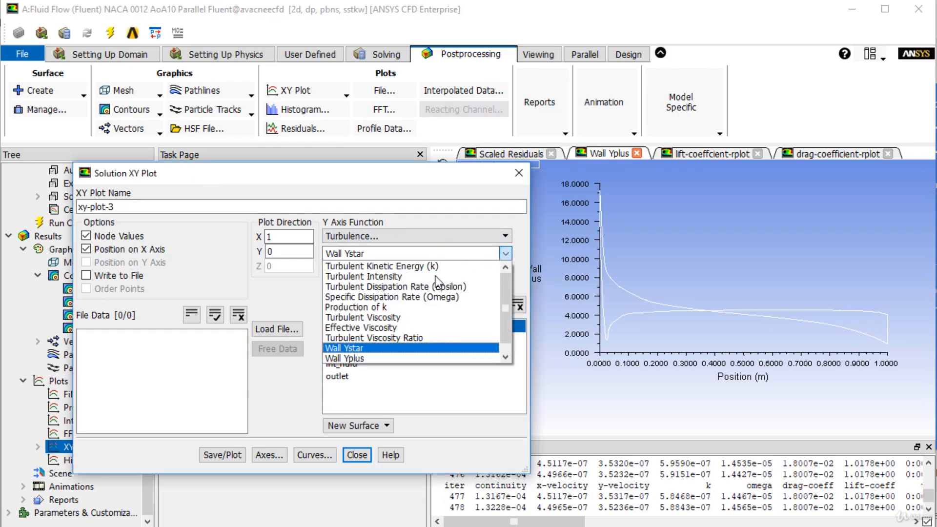
left_click(348, 360)
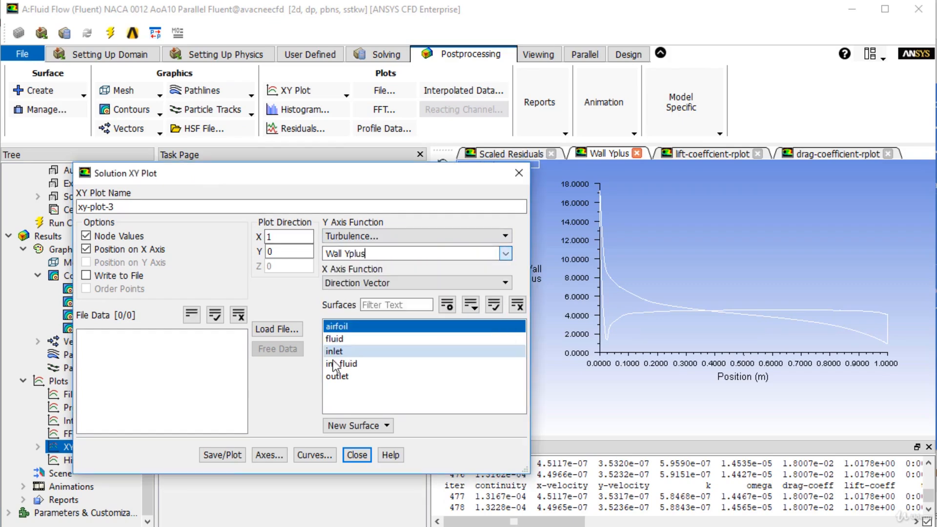
left_click(227, 456)
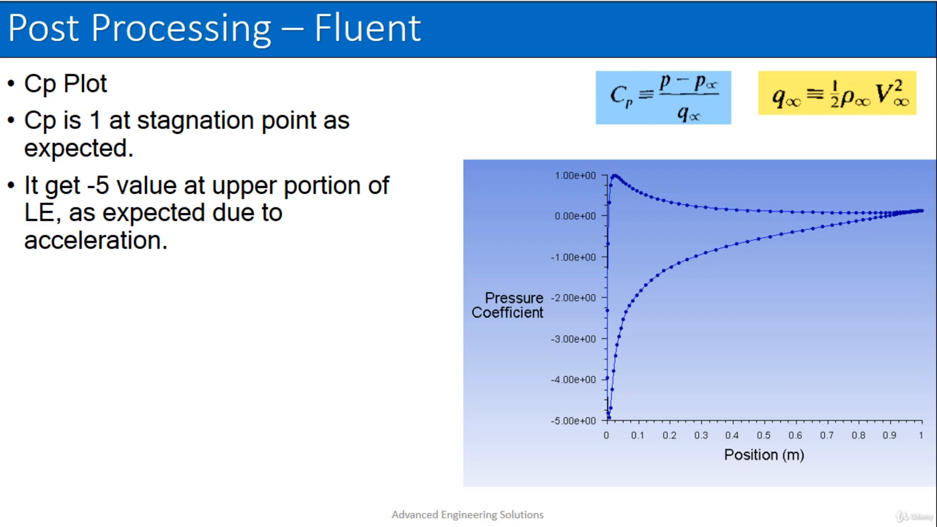
left_click(712, 123)
left_click(685, 128)
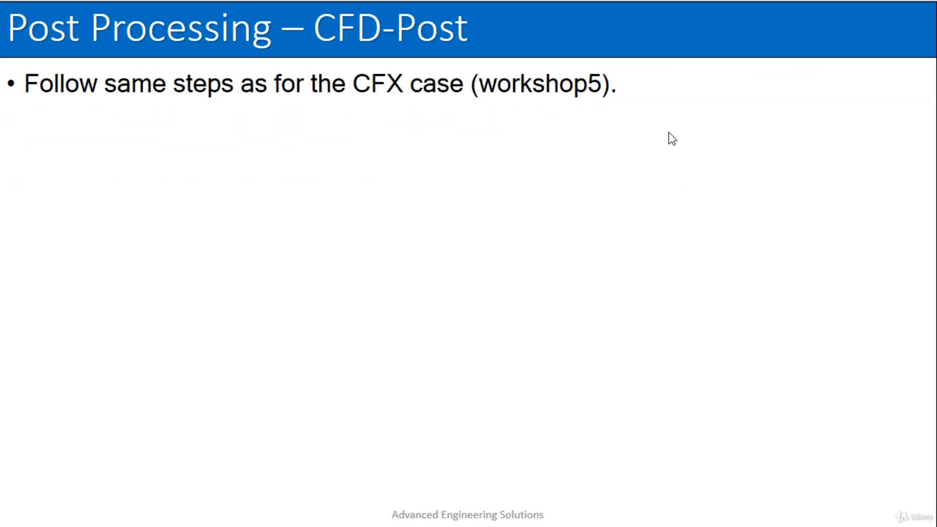
scroll(668, 133, "up", 2)
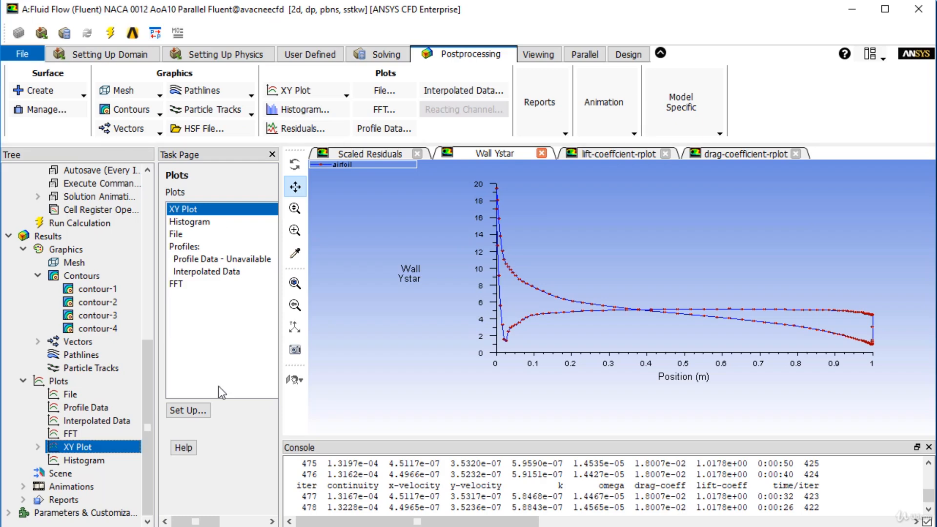
Create a new XY plot of the Pressure Coefficient along the airfoil surface.
double_click(92, 449)
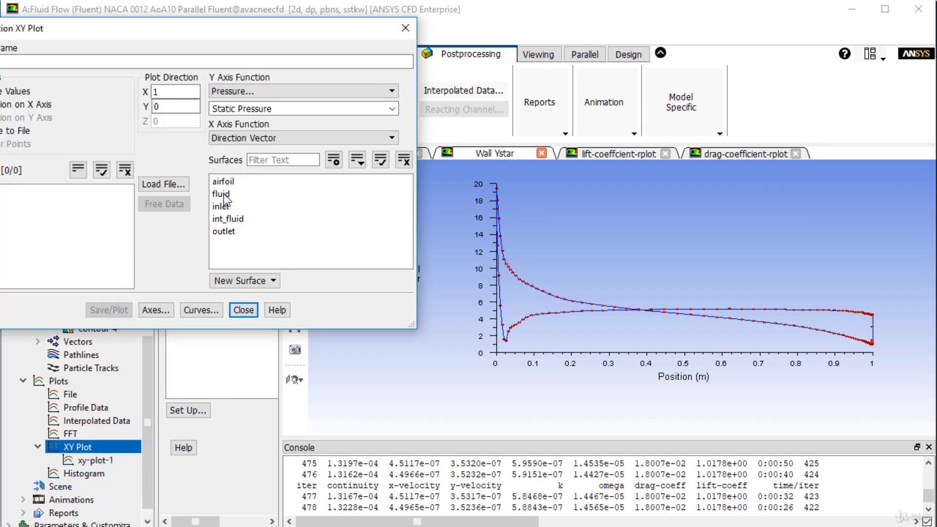
left_click(271, 90)
left_click(267, 103)
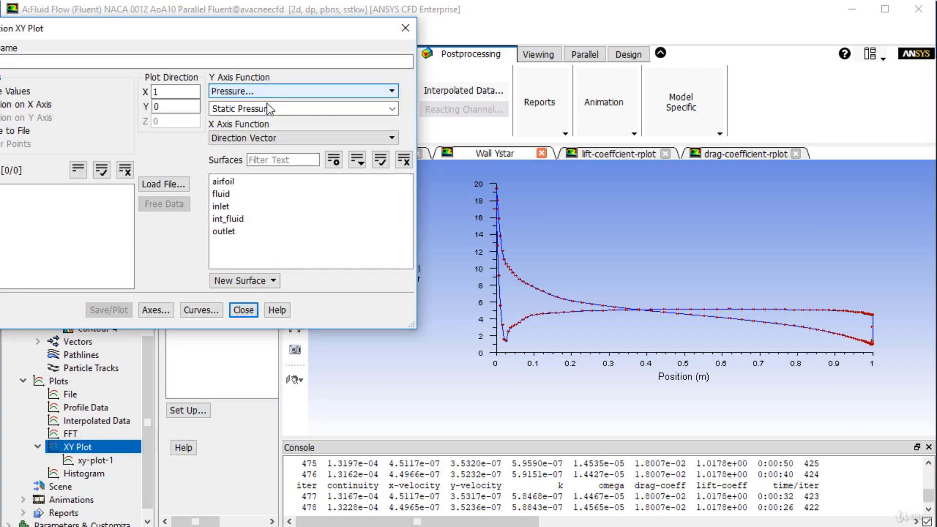
left_click(392, 108)
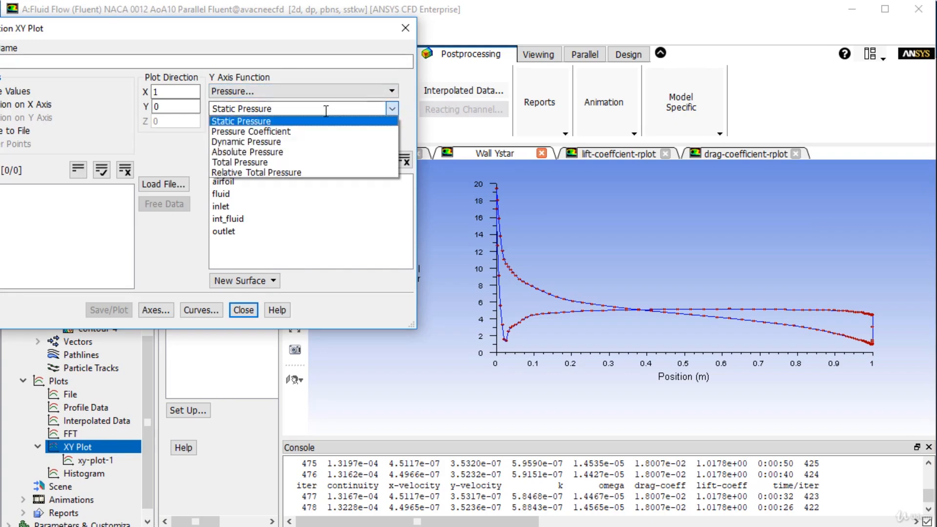
left_click(288, 132)
left_click_drag(246, 30, 438, 93)
left_click(443, 243)
left_click(300, 372)
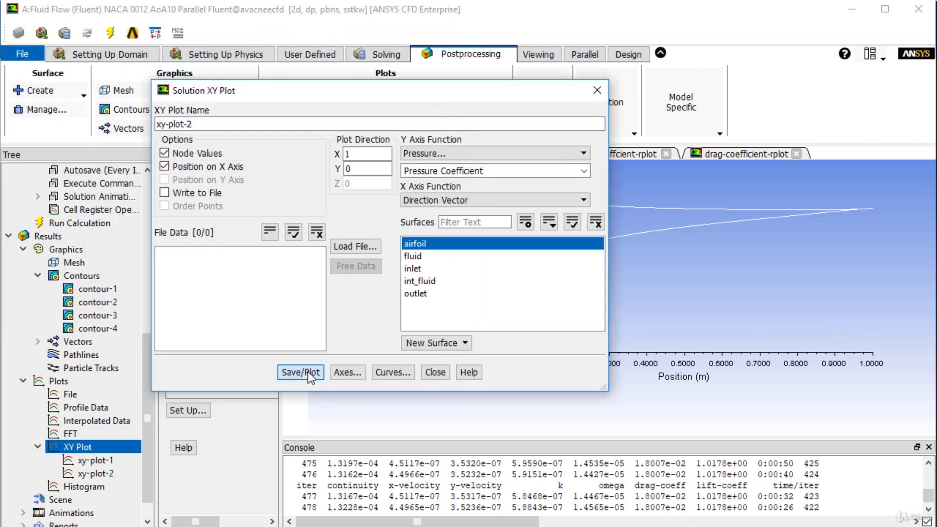
mouse_move(499, 95)
left_mouse_down()
mouse_move(352, 100)
mouse_move(453, 198)
mouse_move(567, 206)
mouse_move(256, 137)
mouse_move(545, 204)
mouse_move(692, 207)
left_mouse_up()
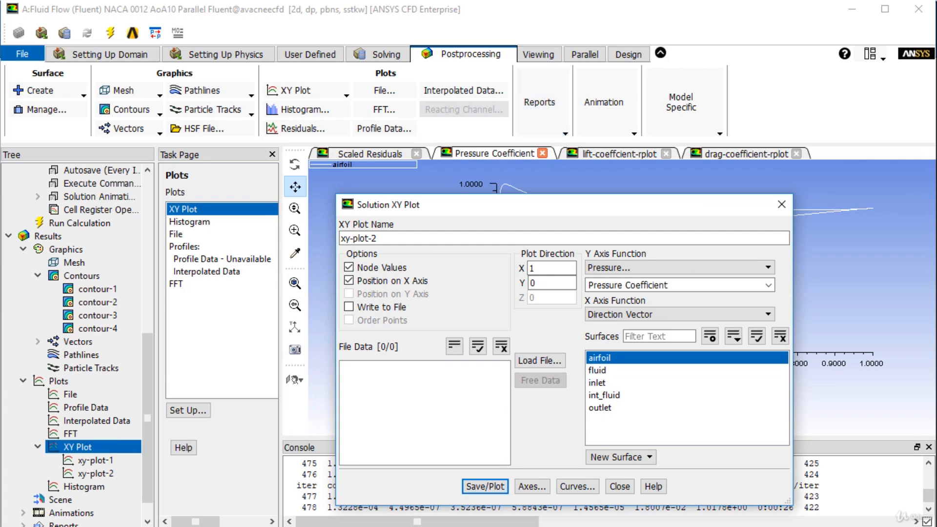
Open the reference values and examine the area, depth, length, density, velocity and viscosity used for the pressure coefficient.
left_click(567, 135)
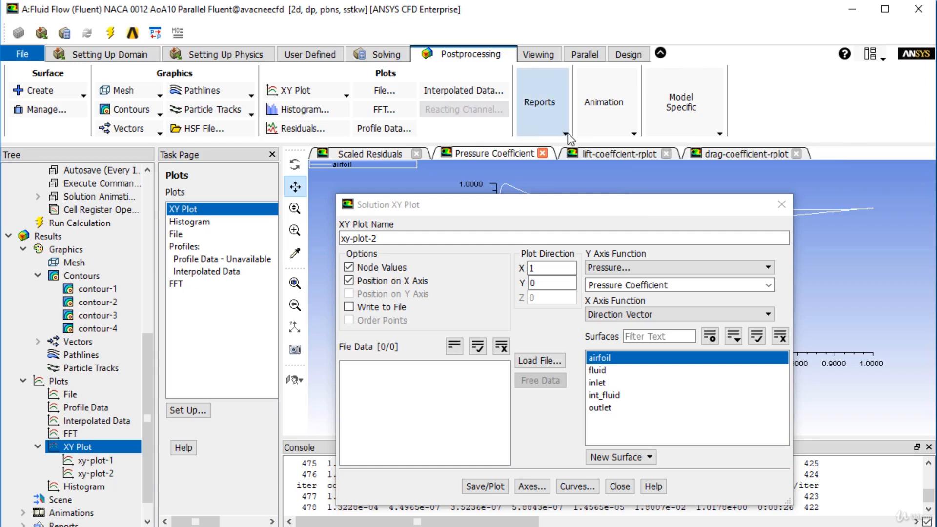
left_click(567, 145)
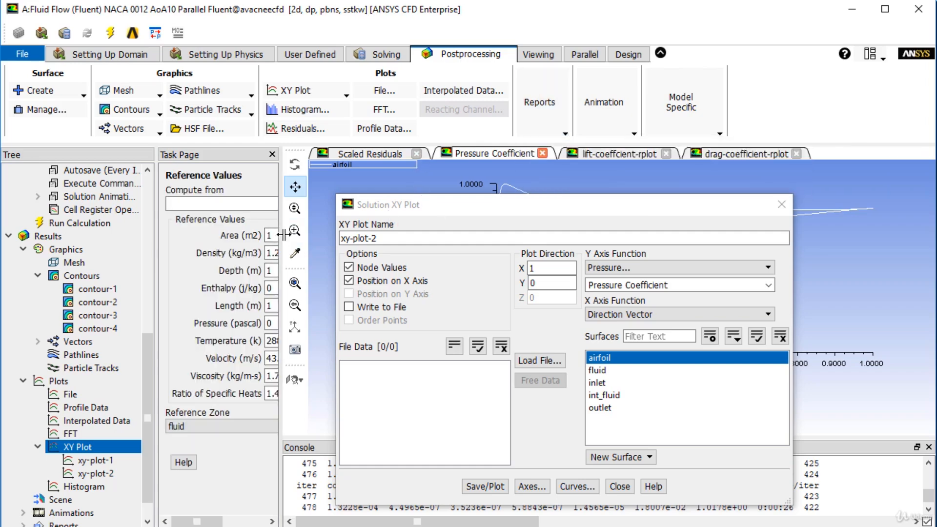
left_click_drag(277, 235, 349, 235)
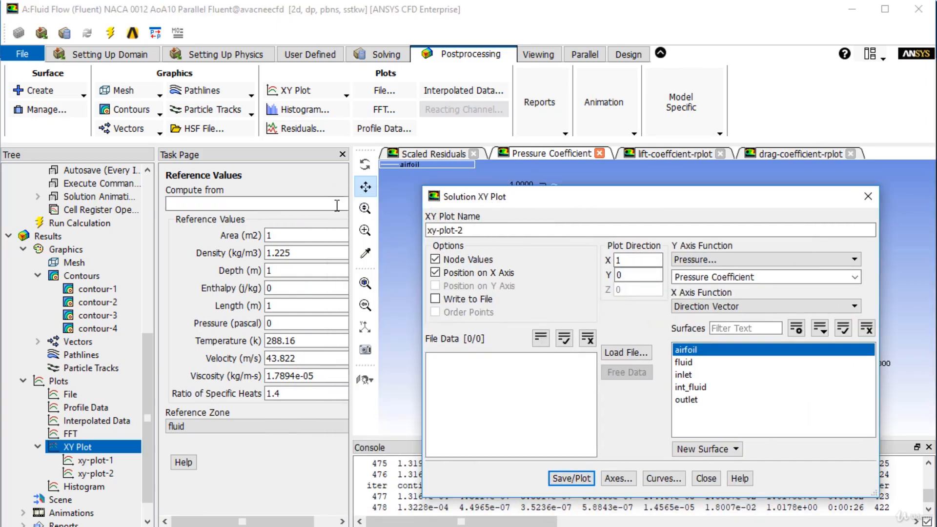
left_click_drag(349, 218, 412, 226)
left_click(414, 205)
left_click(414, 205)
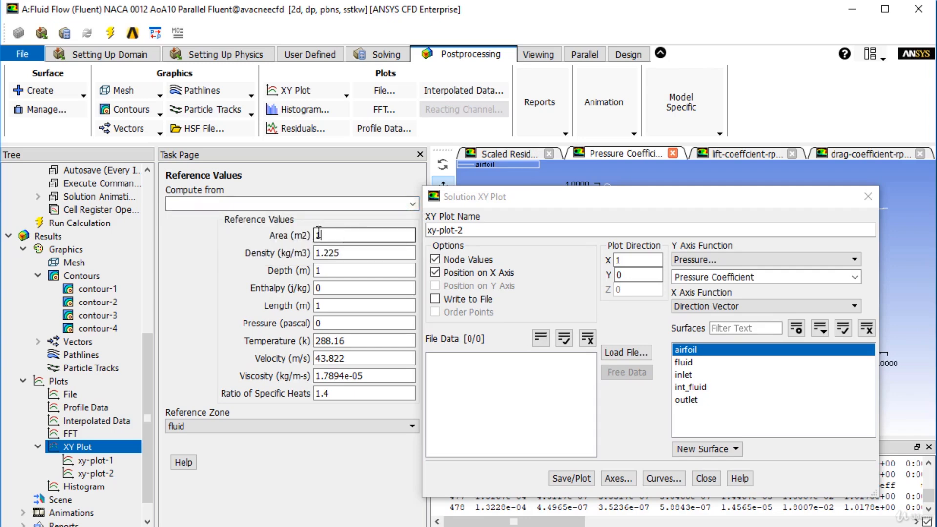
double_click(318, 235)
double_click(317, 270)
double_click(318, 305)
double_click(330, 254)
double_click(330, 254)
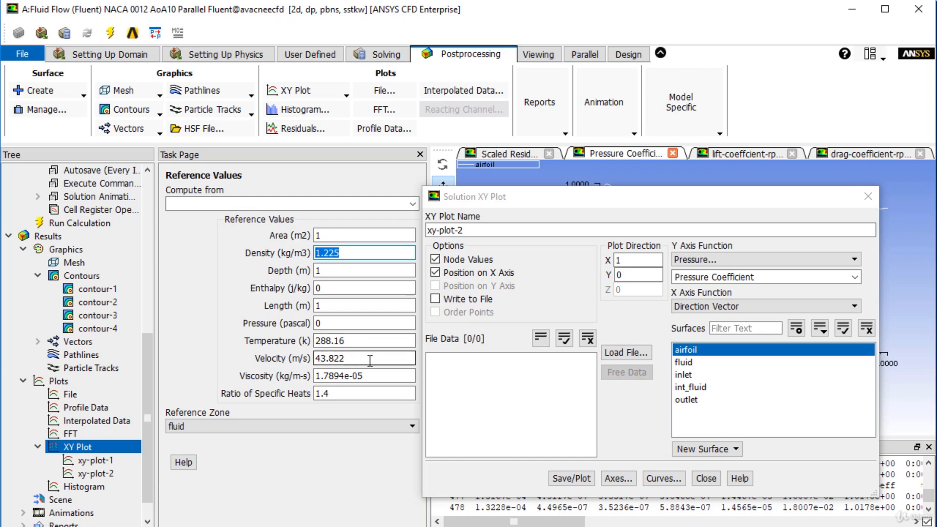
double_click(360, 375)
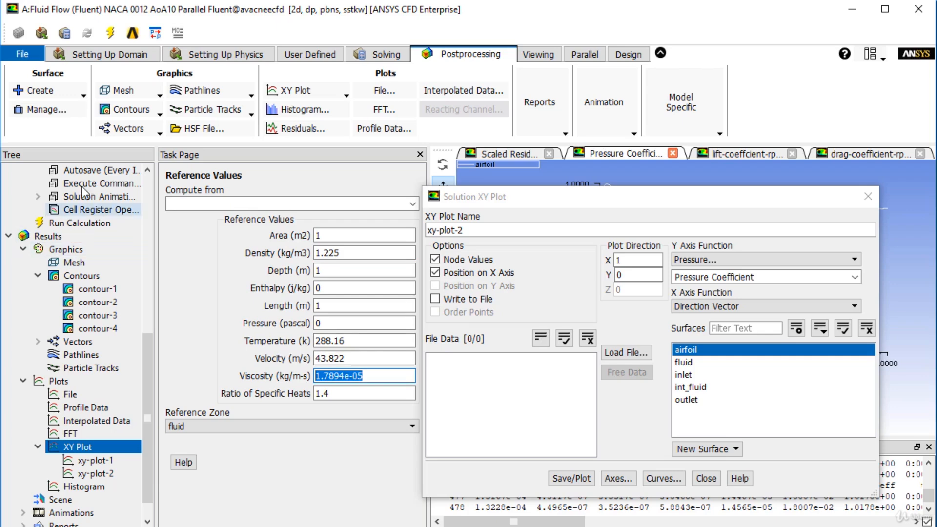
Replot the airfoil's pressure coefficient and move the plot dialog aside to reveal the whole curve.
left_click_drag(580, 197, 349, 166)
left_click(342, 445)
left_click_drag(550, 166, 373, 160)
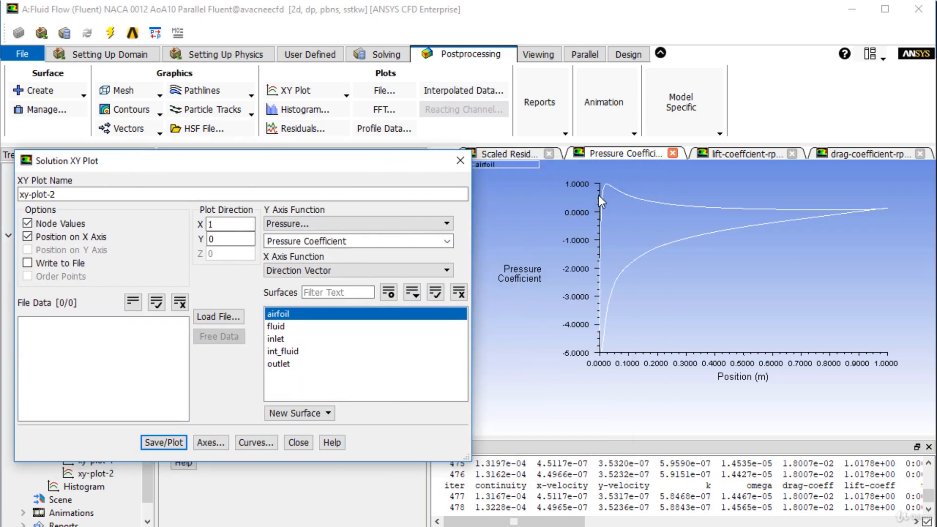